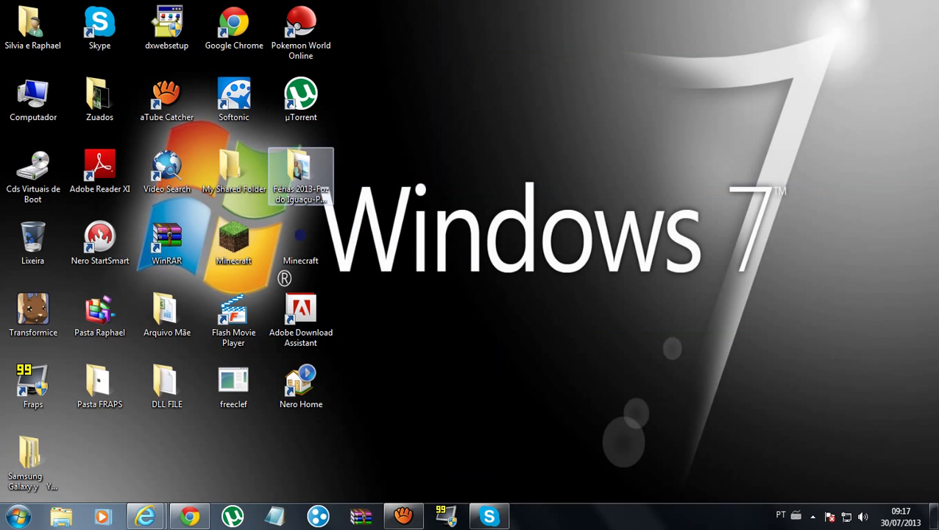
Step: Start Nero StartSmart and keep a single window of it near the middle of the desktop
left_click(100, 242)
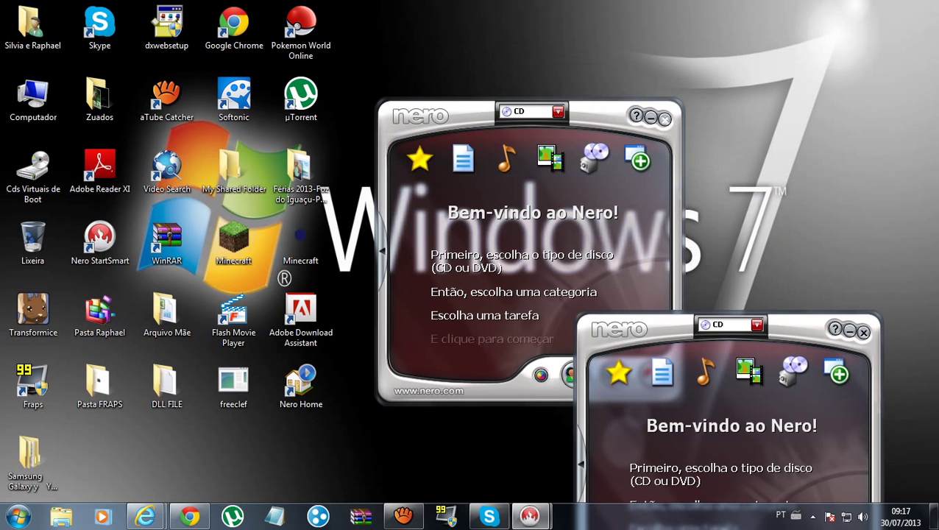
left_click(665, 119)
left_click_drag(799, 331, 626, 166)
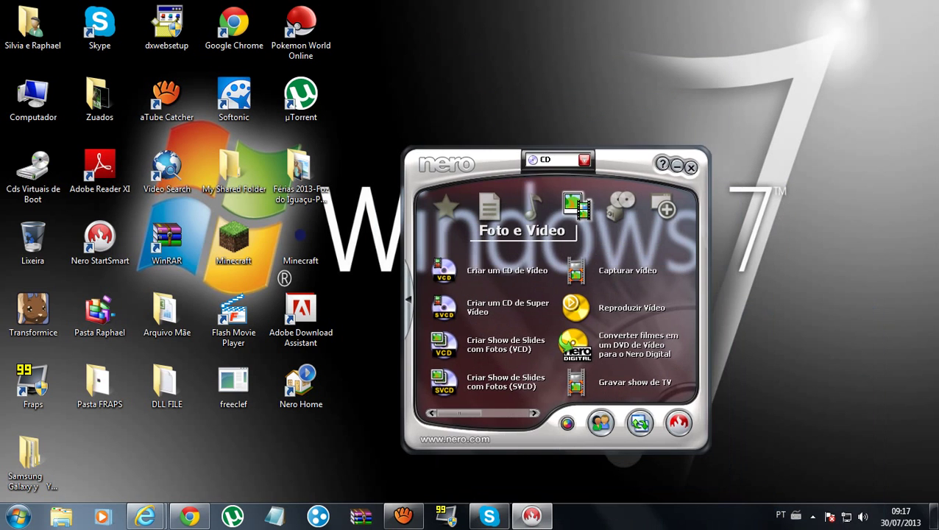
Step: Set the disc type in Nero StartSmart to DVD
left_click(584, 160)
left_click(550, 173)
left_click(583, 160)
left_click(551, 196)
left_click(584, 160)
left_click(550, 215)
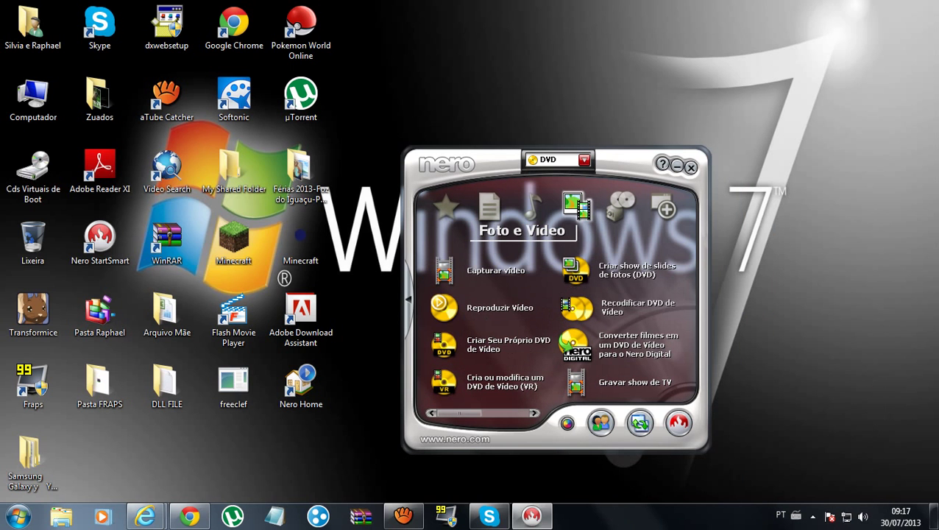
Step: Look over the DVD tasks offered for audio, Cópia de segurança, and Foto e Vídeo
mouse_move(533, 207)
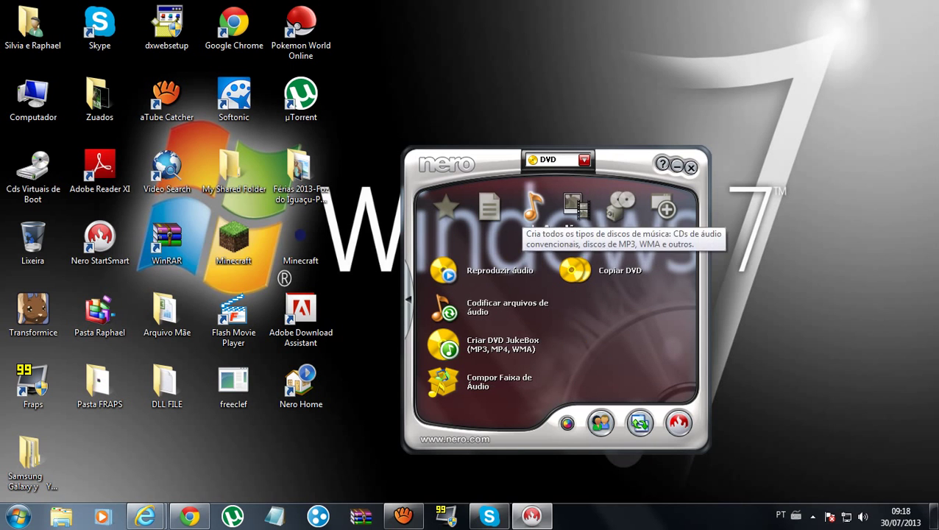
left_click(622, 206)
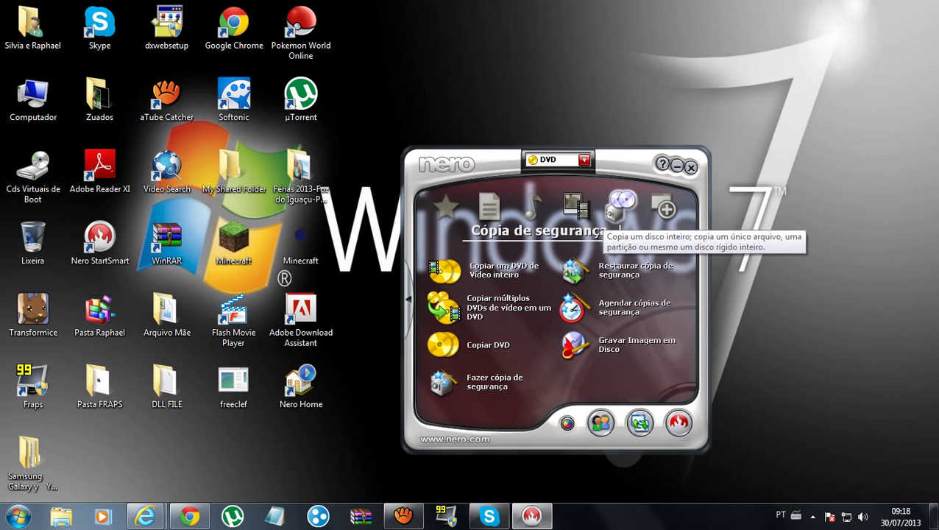
left_click(583, 159)
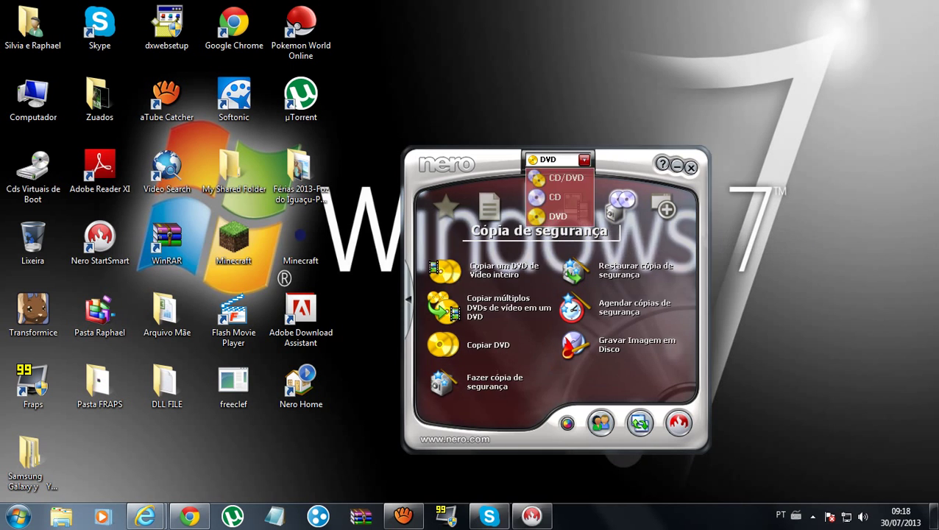
left_click(572, 216)
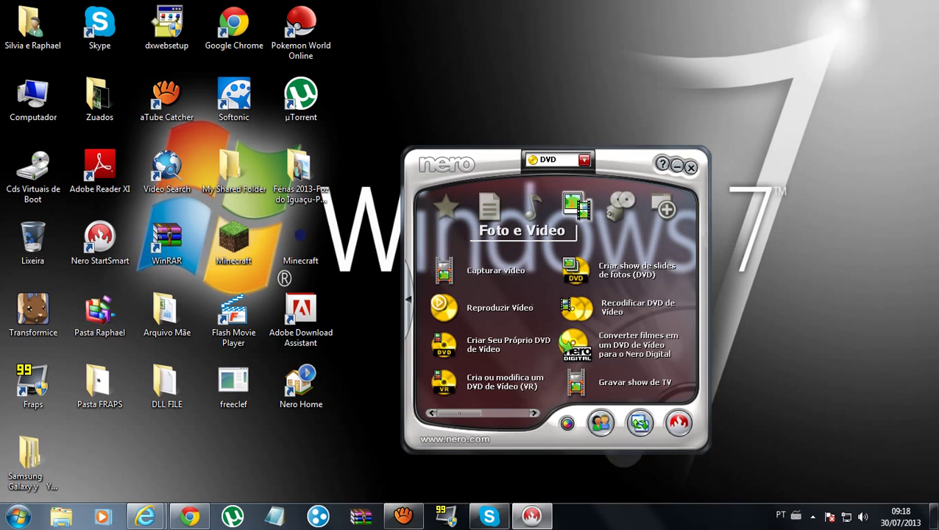
left_click_drag(460, 413, 412, 412)
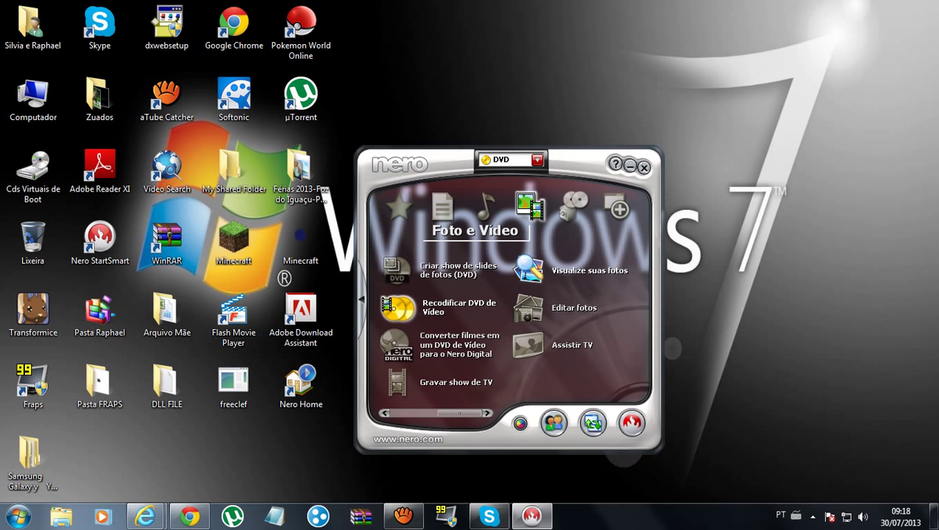
Step: Launch the Gravar Imagem em Disco task from the Cópia de segurança category
mouse_move(573, 206)
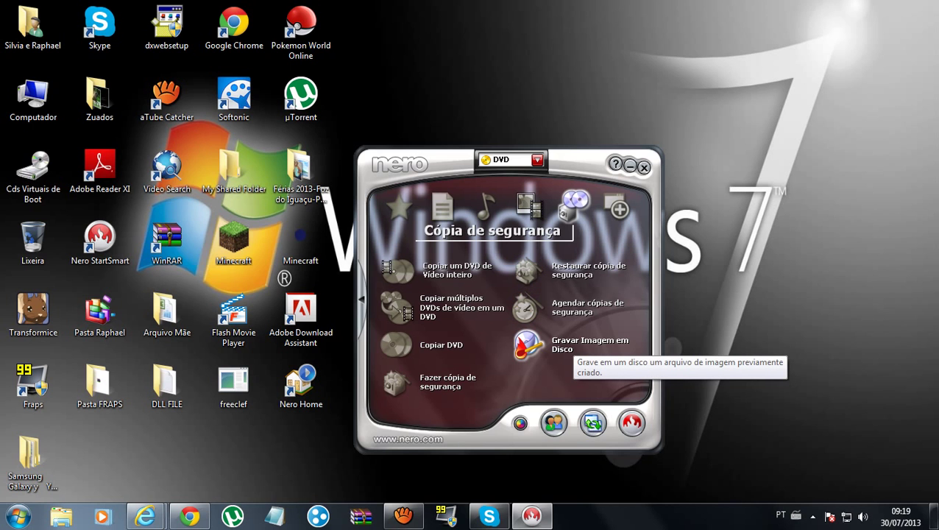
left_click(573, 344)
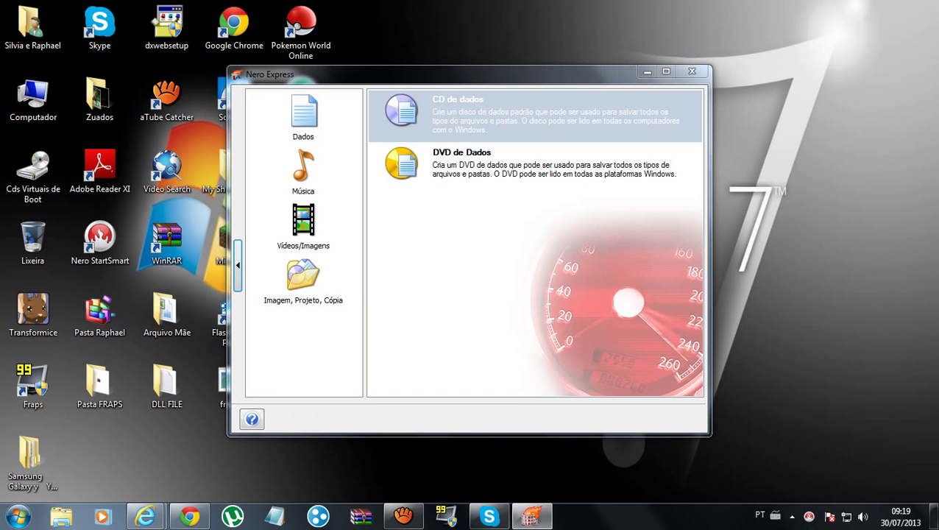
left_click(661, 383)
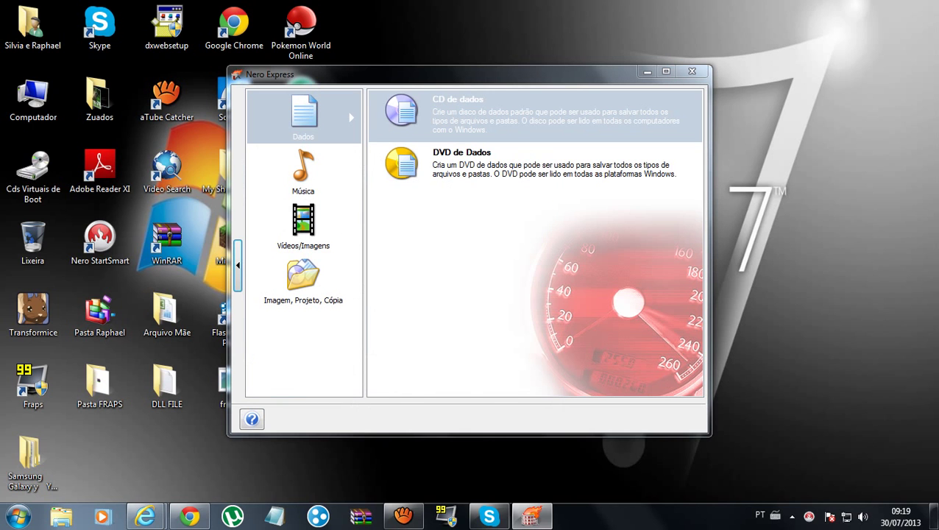
Step: Examine the disc types that Nero Express offers for Dados and Música projects
key("Down")
key("Up")
key("Down")
key("Up")
key("Down")
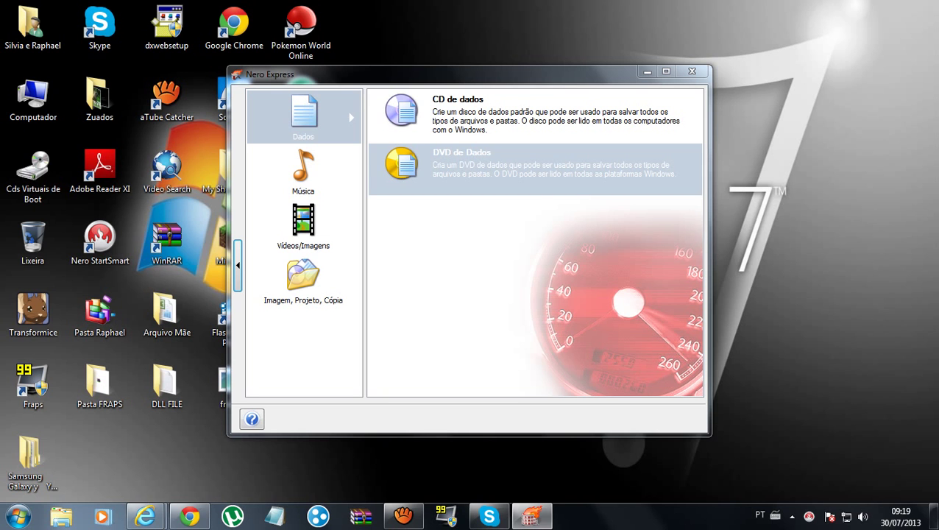
left_click(303, 172)
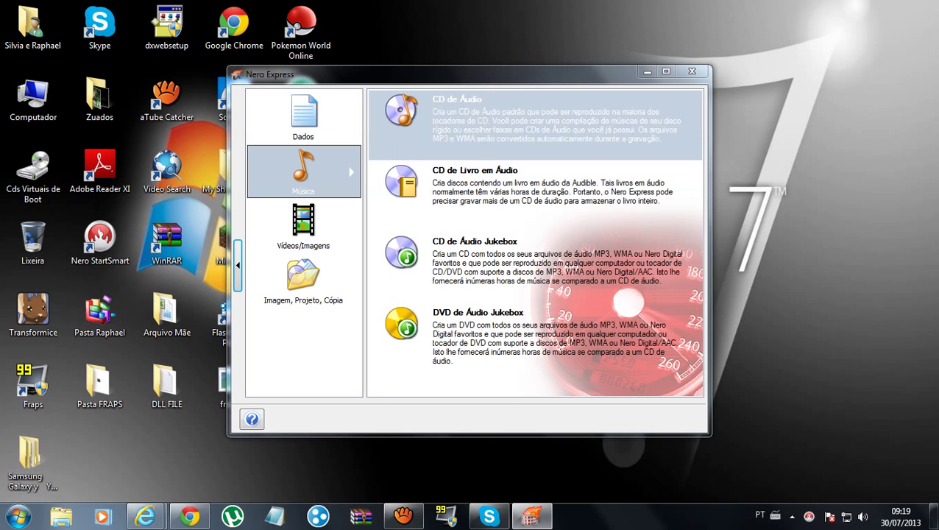
left_click(535, 187)
left_click(535, 262)
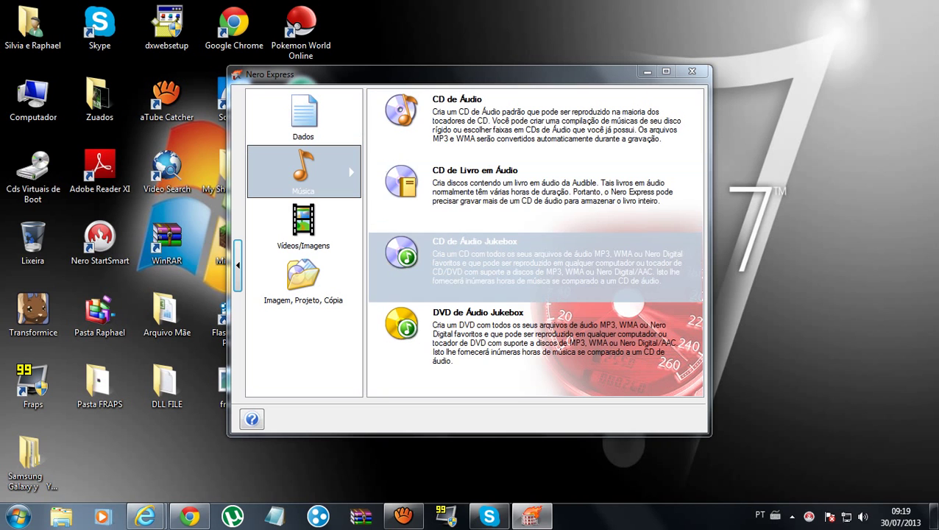
Step: Examine the disc types for Vídeos/Imagens and the copy and image options under Imagem, Projeto, Cópia
left_click(303, 224)
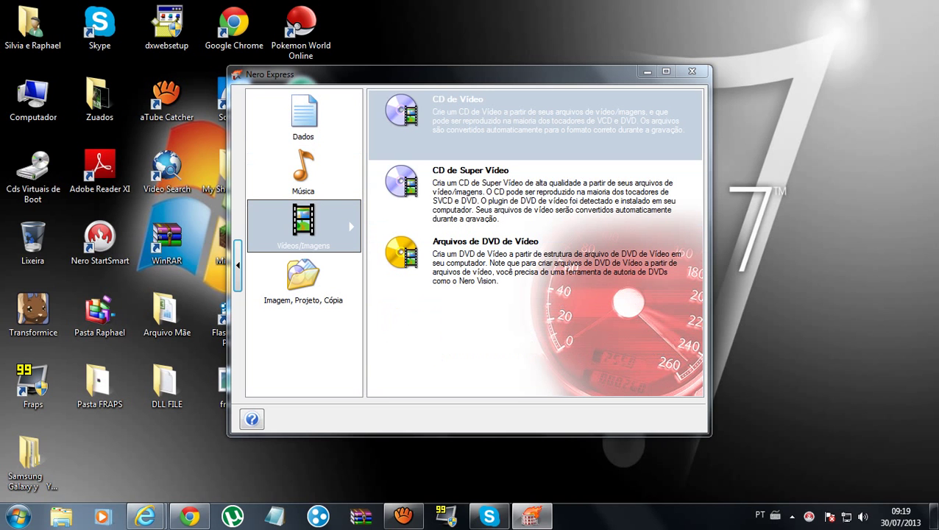
left_click(535, 265)
left_click(303, 281)
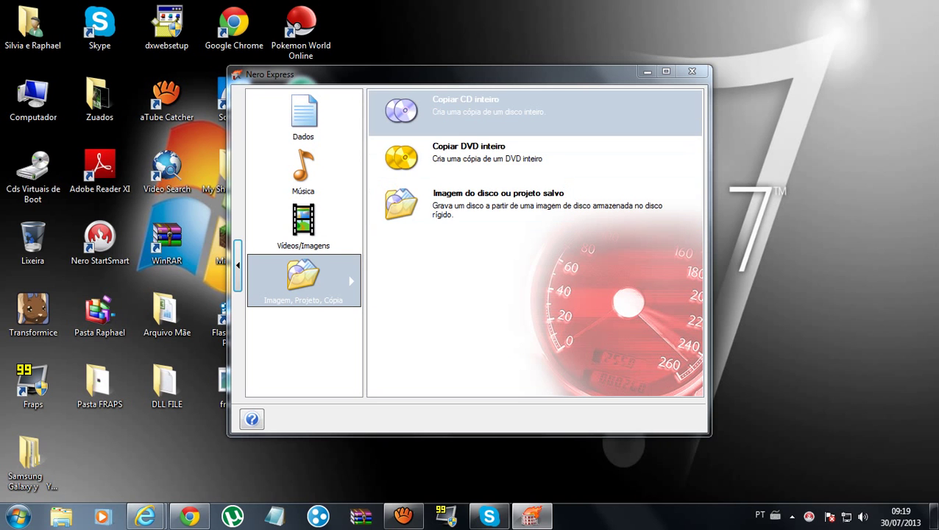
left_click(535, 159)
left_click(534, 203)
left_click(535, 158)
left_click(535, 203)
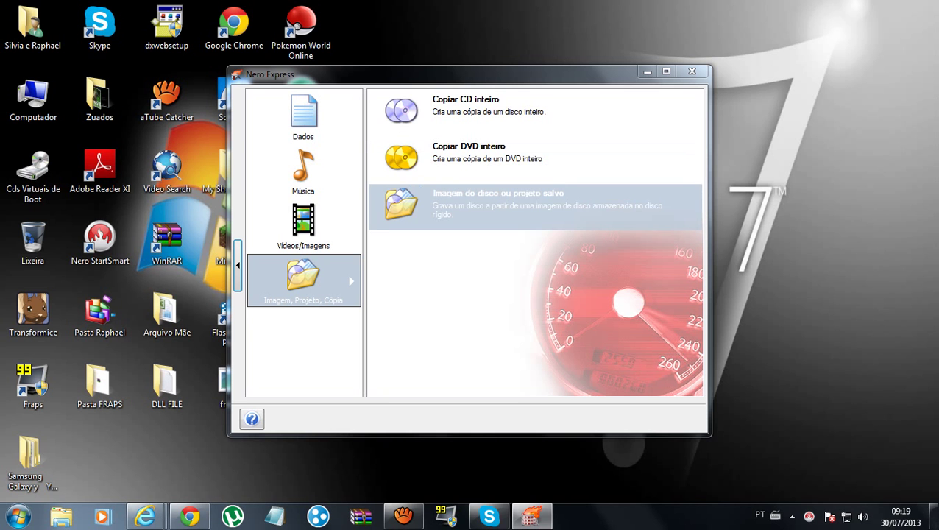
Step: Review the project categories again, from Dados and Música to Imagem, Projeto, Cópia
left_click(303, 117)
left_click(303, 171)
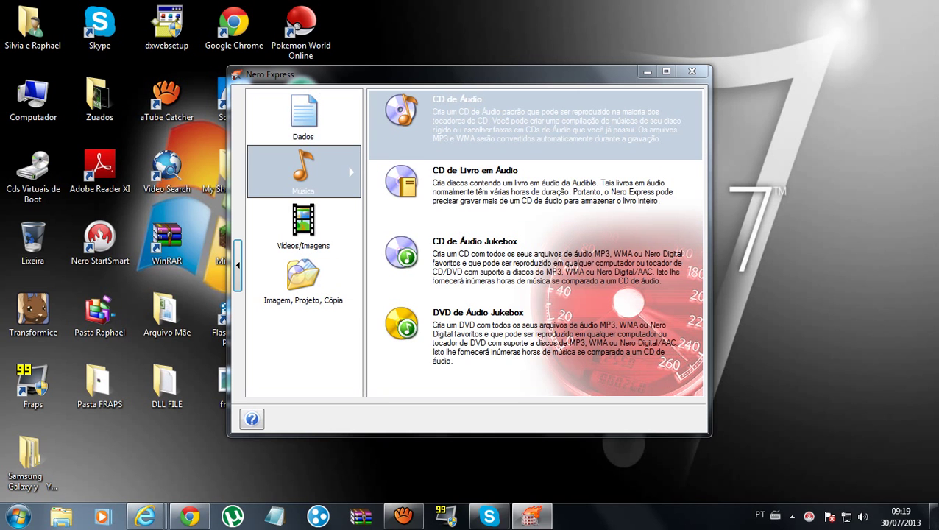
left_click(303, 118)
left_click(535, 168)
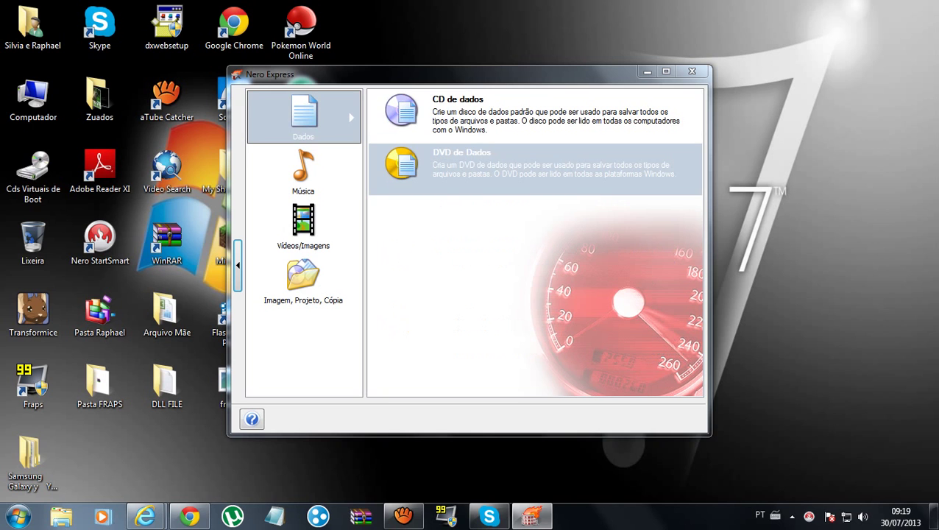
left_click(303, 280)
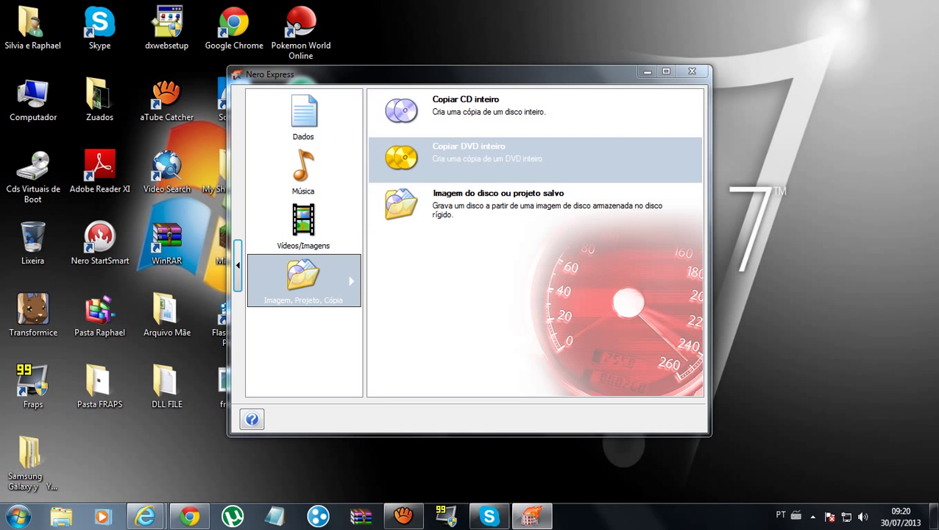
mouse_move(303, 226)
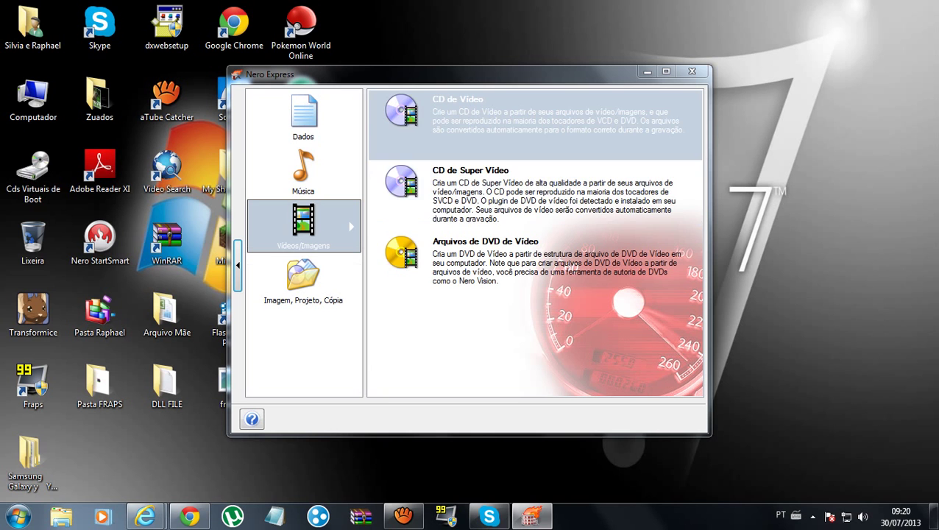
mouse_move(304, 171)
mouse_move(304, 281)
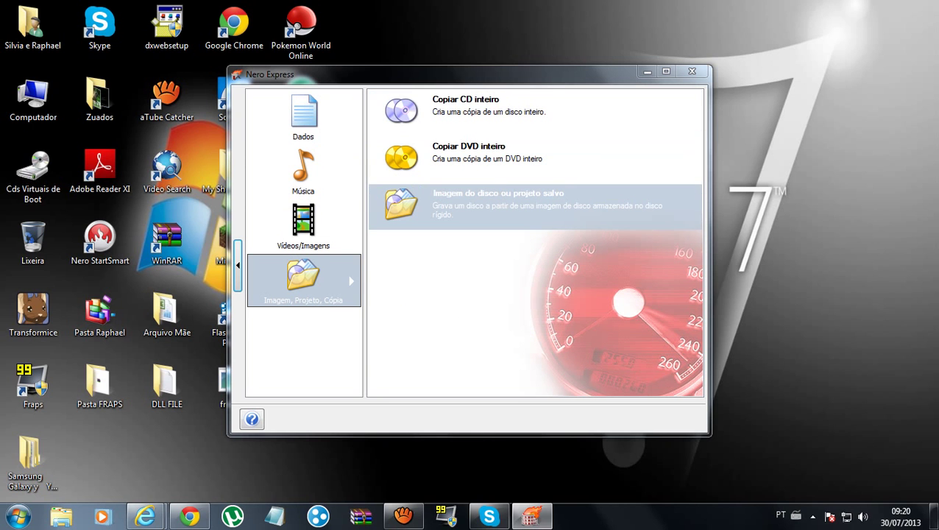
Step: Dismiss the Windows colour scheme prompt and compare the disc types under Vídeos/Imagens
left_click(303, 224)
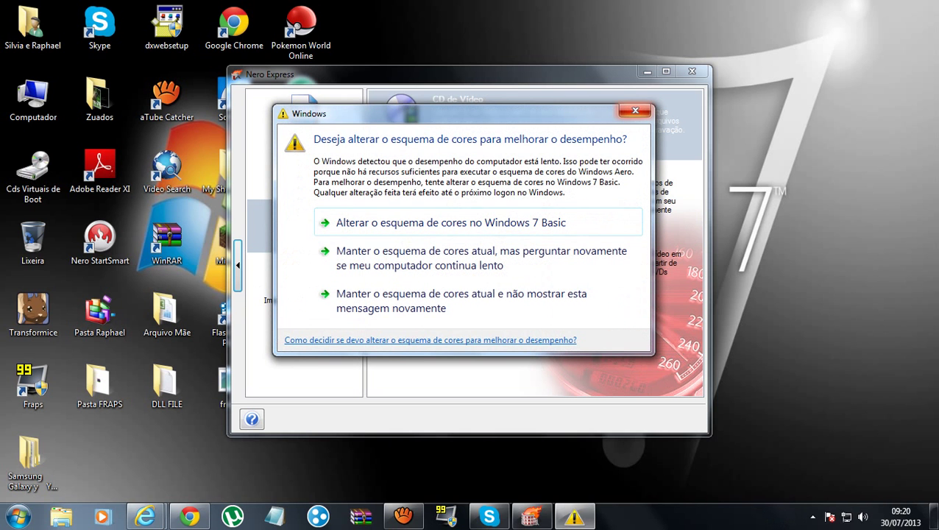
left_click(635, 111)
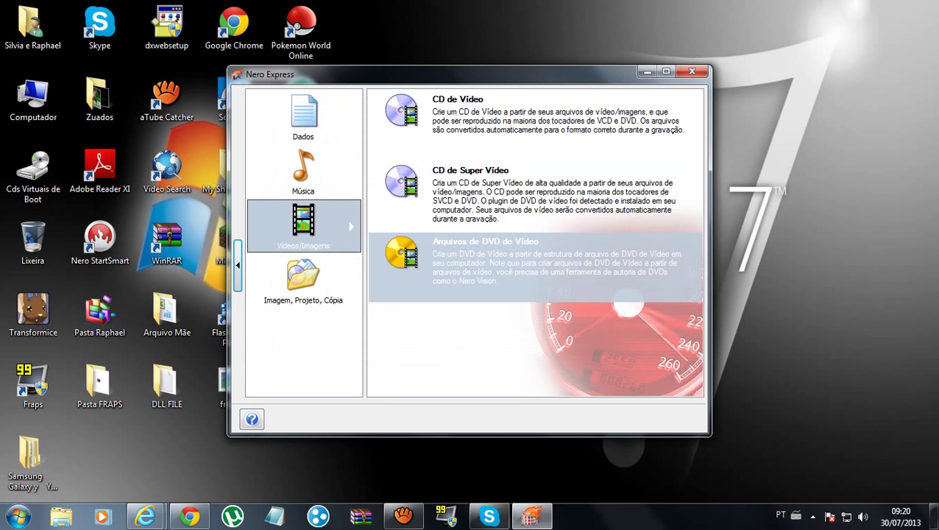
left_click(471, 191)
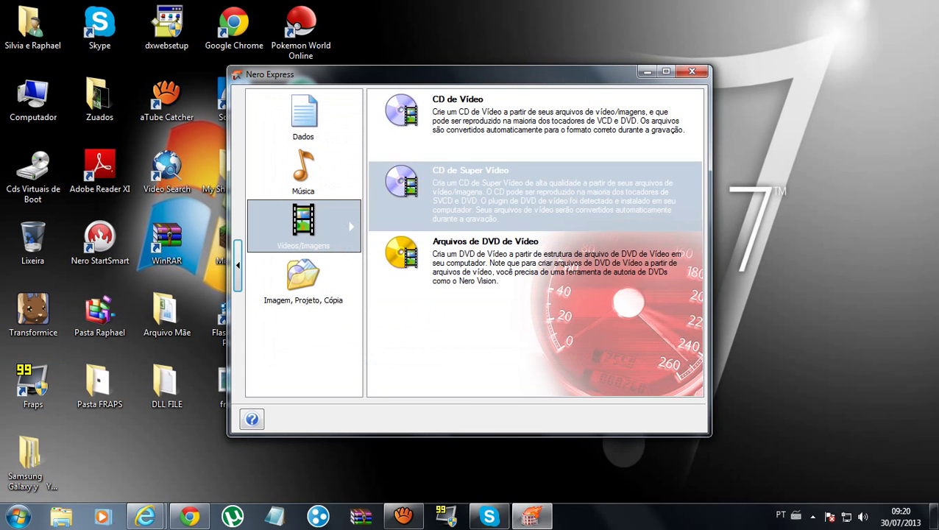
left_click(471, 122)
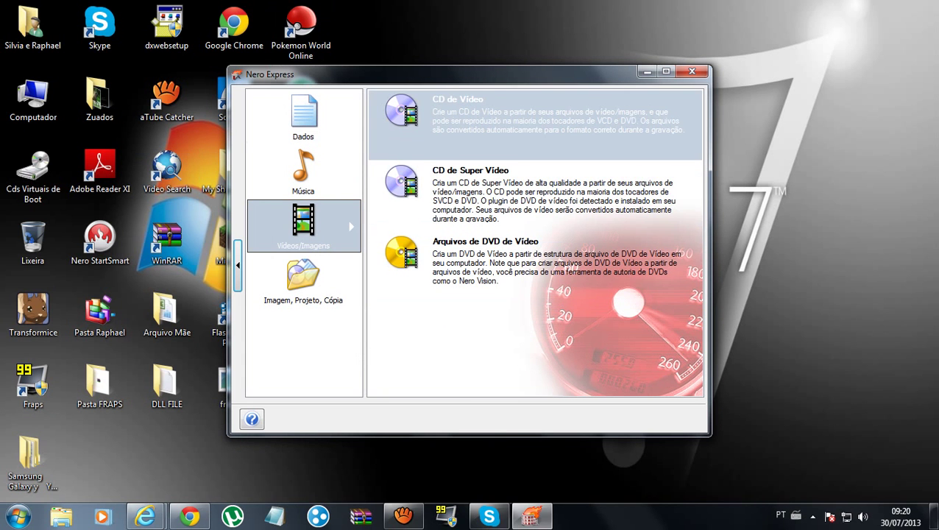
Step: Compare the CD and DVD options for Dados projects with those for Música
left_click(303, 118)
left_click(303, 170)
left_click(303, 116)
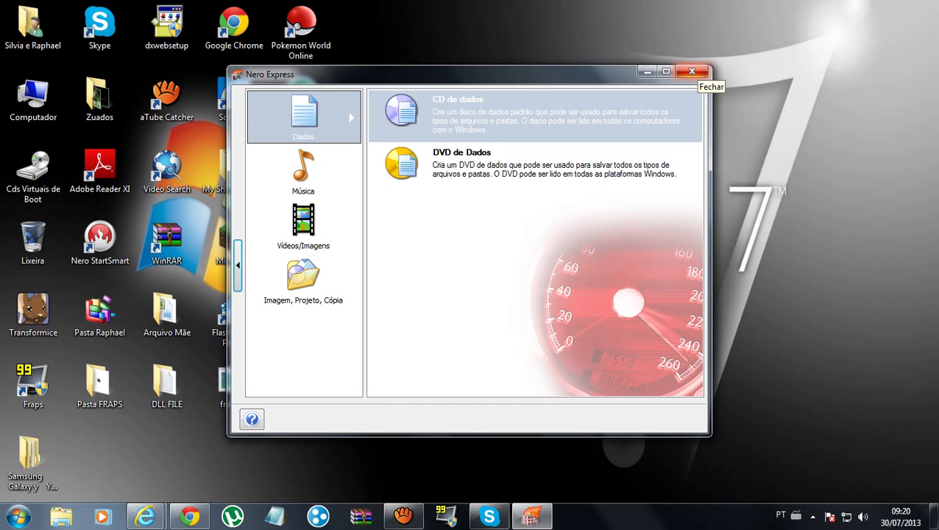
left_click(461, 163)
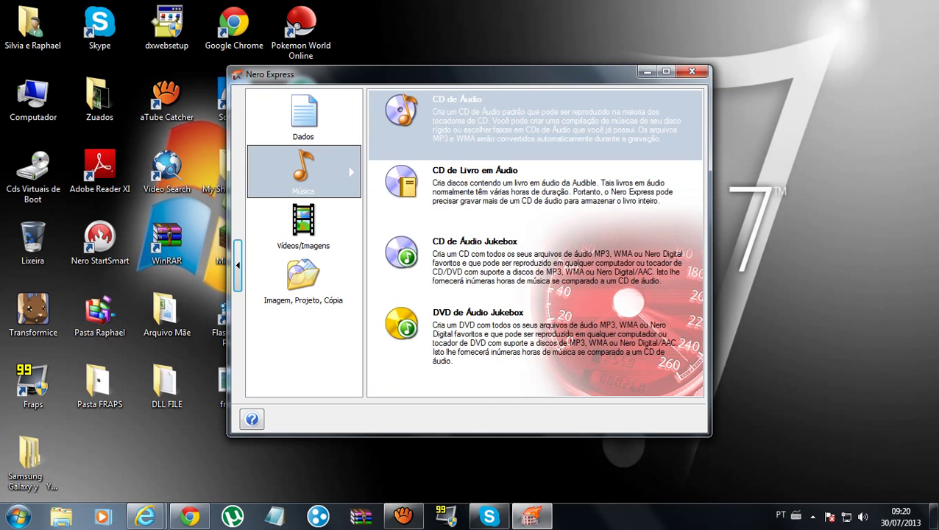
Step: Start a CD de Vídeo project and bring up the dialog for adding video files, fully in view
mouse_move(303, 227)
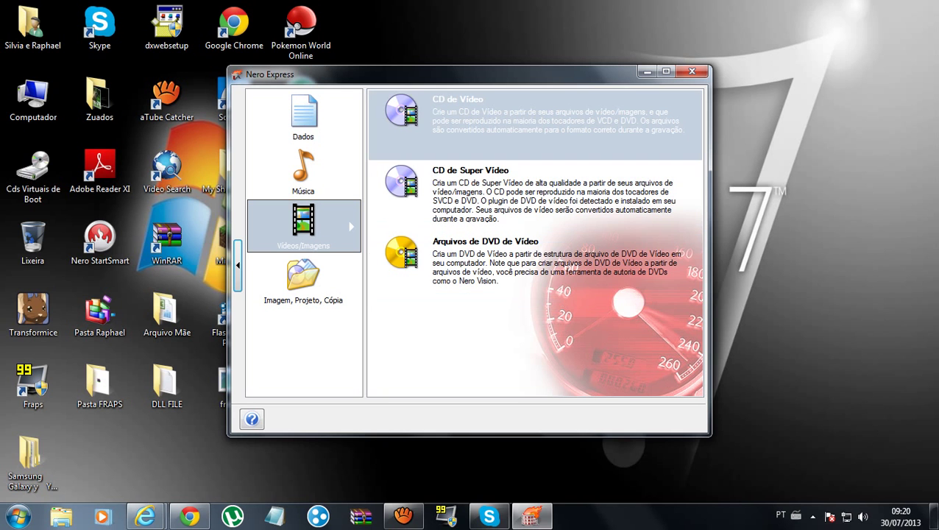
left_click(515, 121)
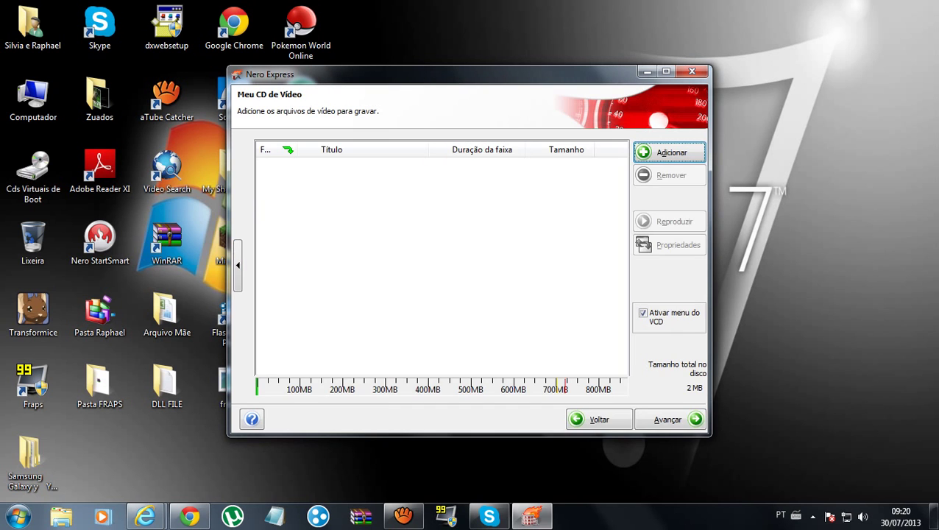
left_click(668, 152)
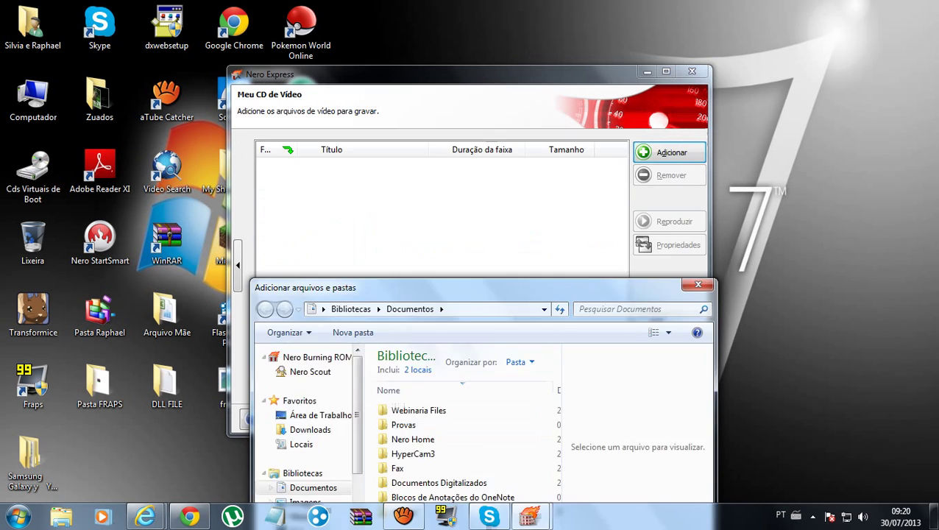
left_click_drag(331, 85, 339, 120)
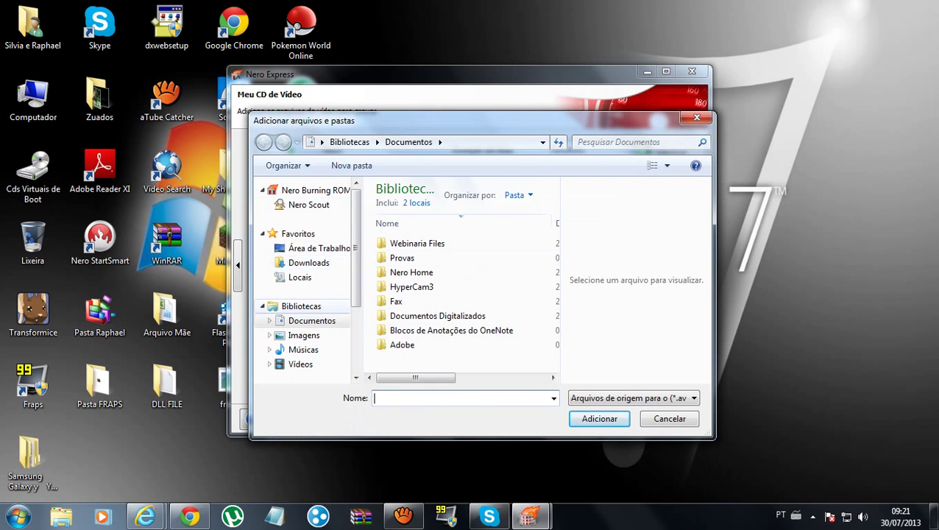
Step: Browse the picture library and the computer's drives, ending in the Vídeos library to find a file to add
left_click(304, 335)
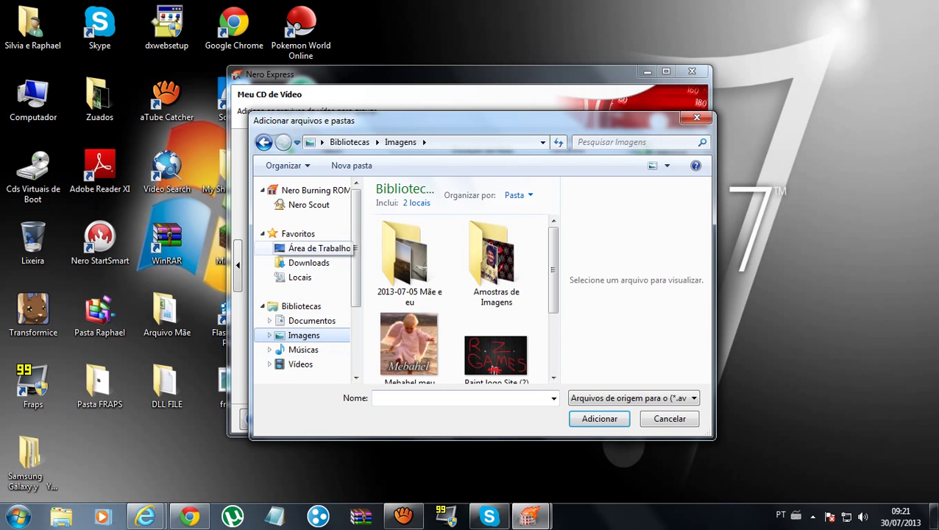
scroll(305, 279, "down", 3)
left_click_drag(553, 269, 553, 269)
left_click(304, 314)
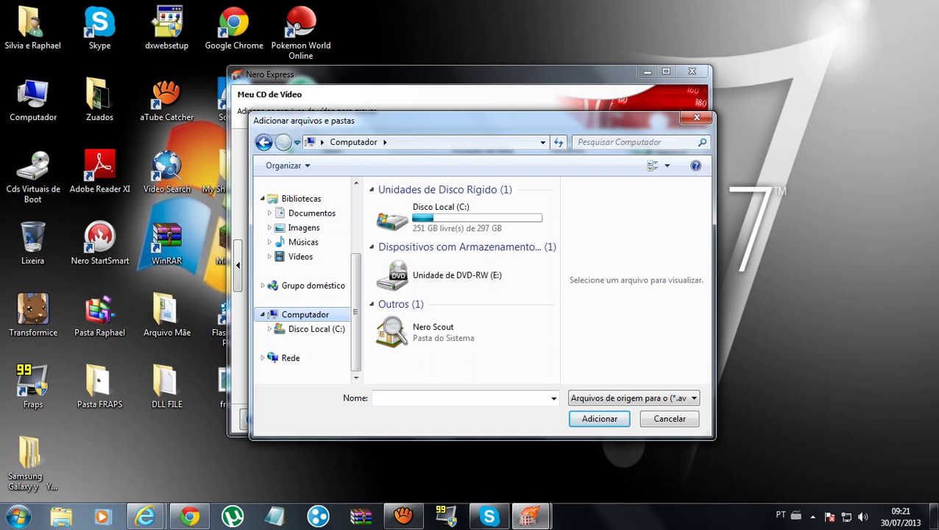
left_click(301, 257)
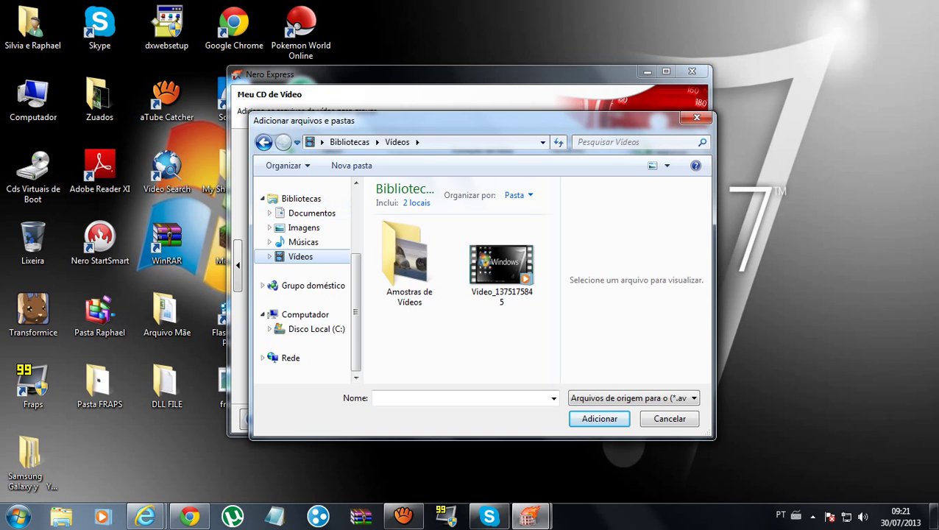
Step: Browse from the Vídeos library back through Imagens to the Bibliotecas overview
key("Up")
key("Up")
key("Up")
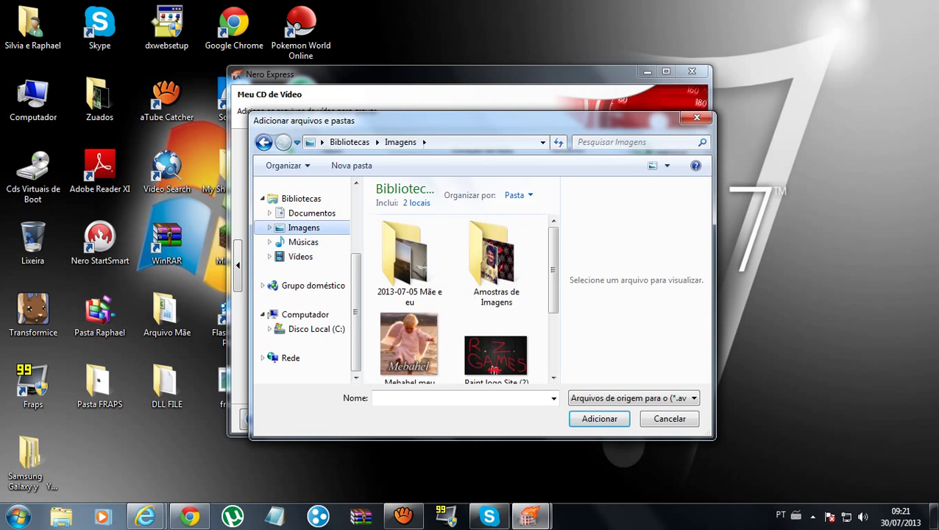
key("Up")
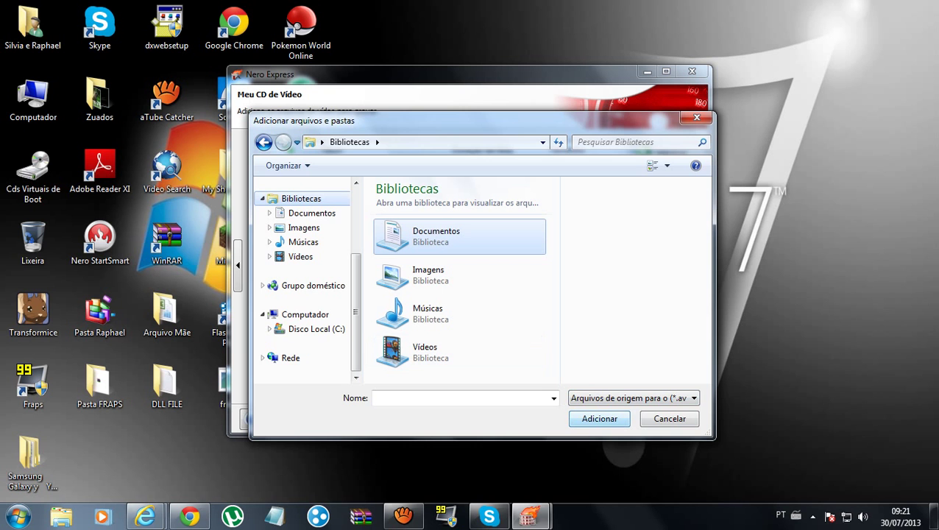
Step: Close the file dialog without adding a video and advance past the video CD menu layout to the final burning options
left_click(696, 118)
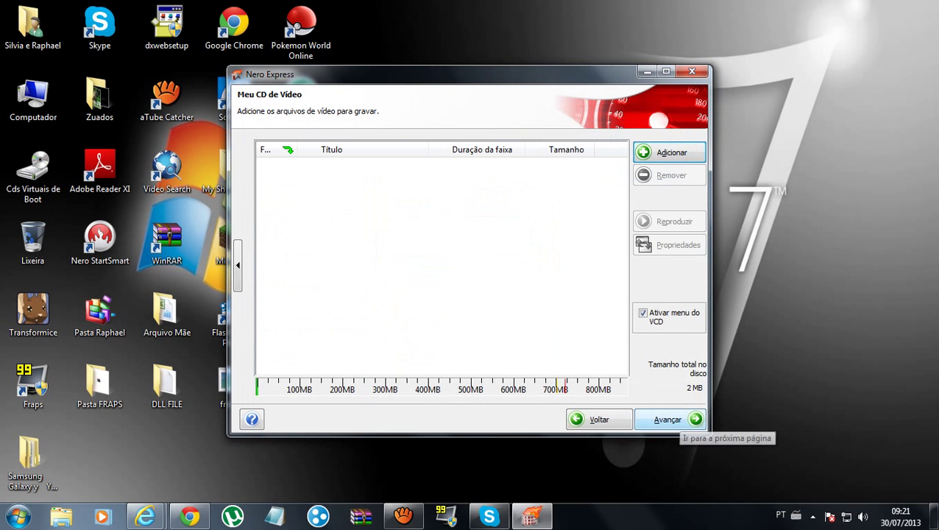
left_click(667, 419)
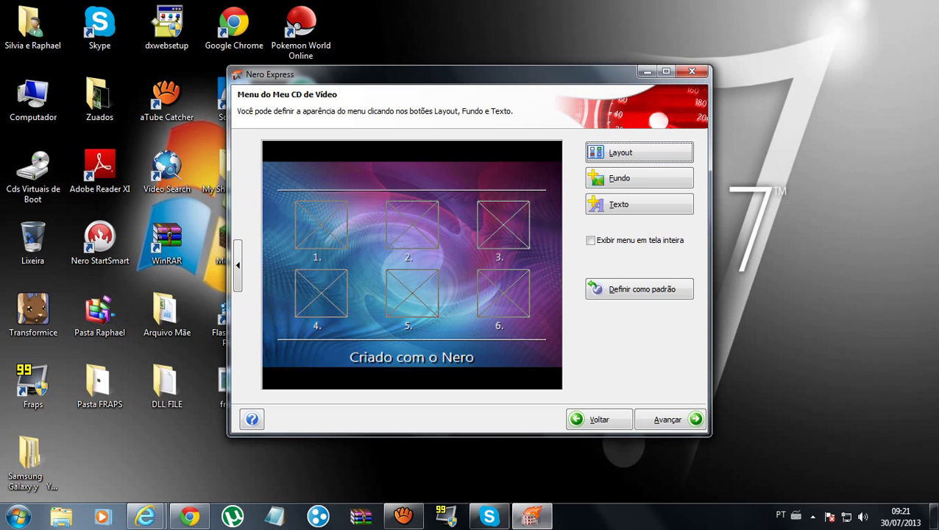
left_click(667, 418)
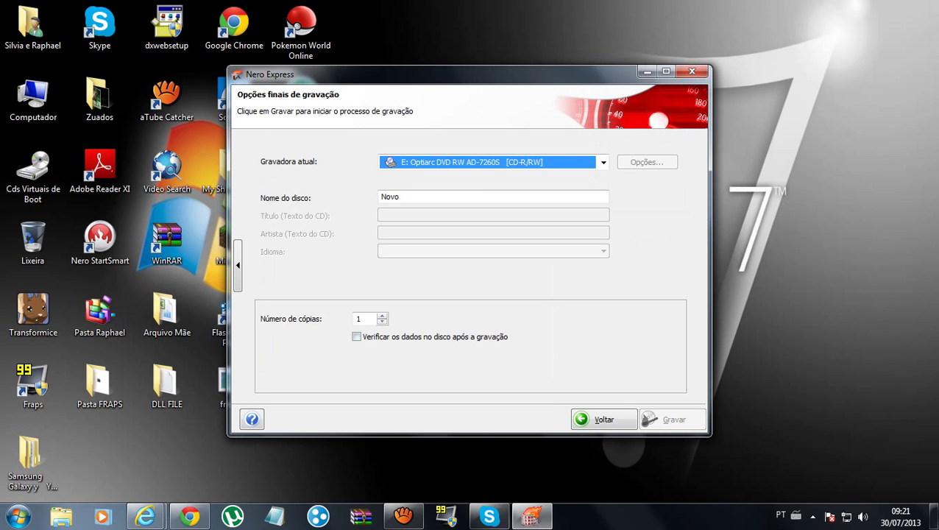
Step: Try out sample text such as "JUhju" as the disc name in place of the default, and clear the field
left_click_drag(416, 197, 324, 193)
key("BackSpace")
type("Filmes")
key("BackSpace")
key("BackSpace")
key("BackSpace")
key("BackSpace")
key("BackSpace")
key("BackSpace")
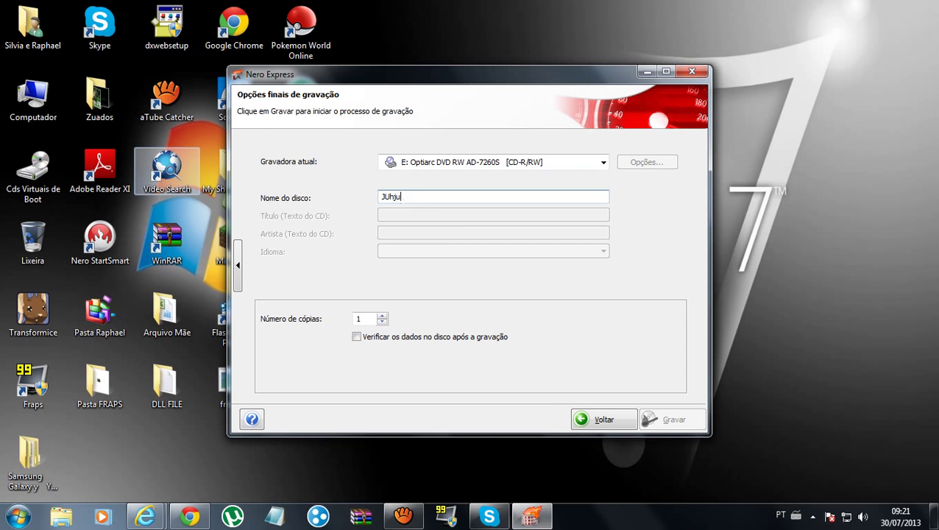
type("Disco 10")
key("BackSpace")
key("BackSpace")
key("BackSpace")
key("BackSpace")
key("BackSpace")
key("BackSpace")
key("BackSpace")
key("BackSpace")
Step: Switch the current recorder to Image Recorder and back to the E: Optiarc DVD RW AD-7260S drive
left_click(603, 162)
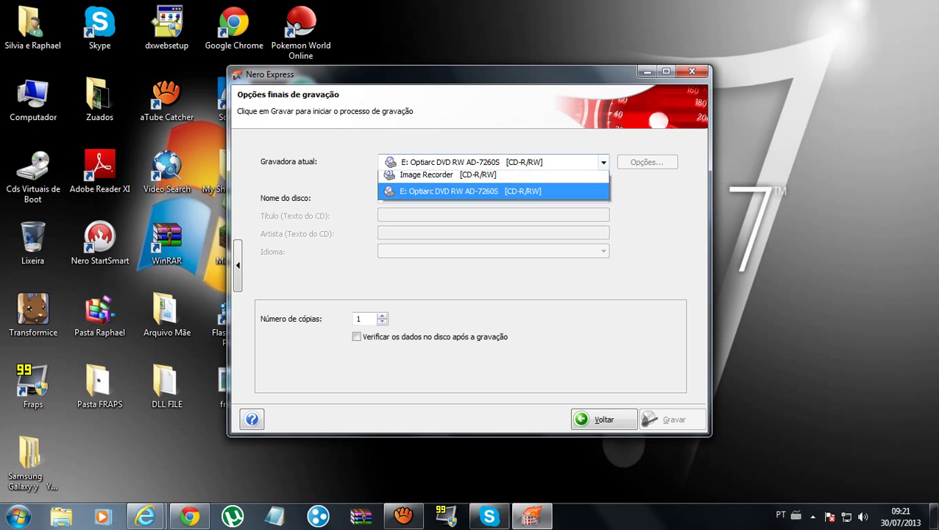
left_click(471, 179)
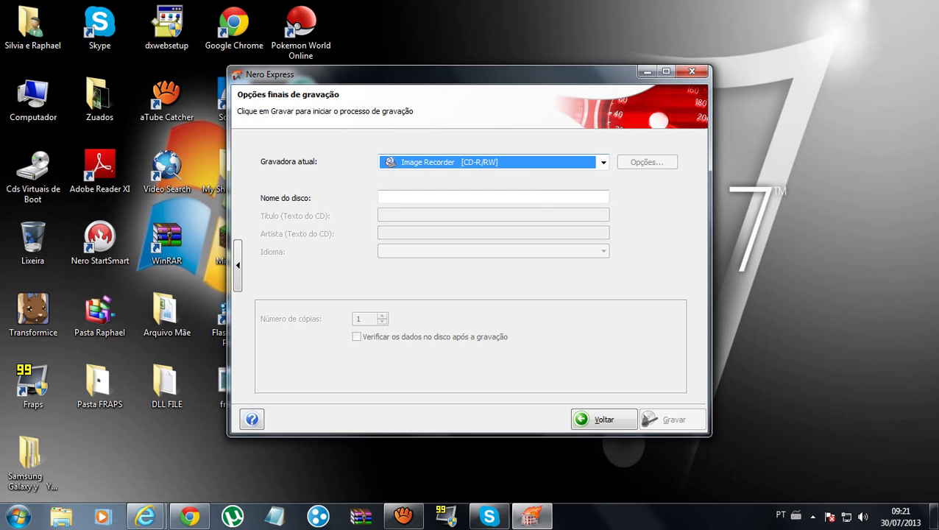
left_click(603, 161)
key("Return")
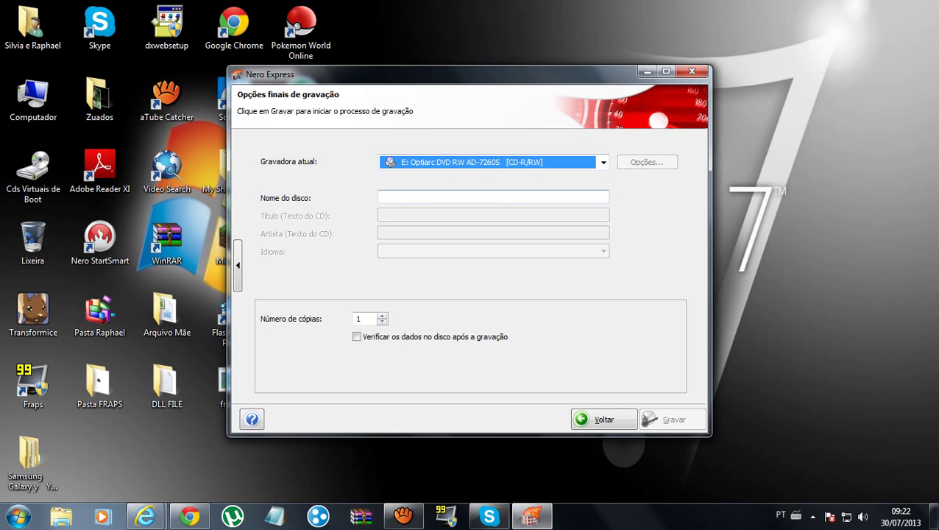
Step: Raise the number of copies to 5 and try the option to verify the disc data after burning
left_click(382, 316)
left_click(382, 316)
left_click(382, 316)
left_click(382, 316)
key("Down")
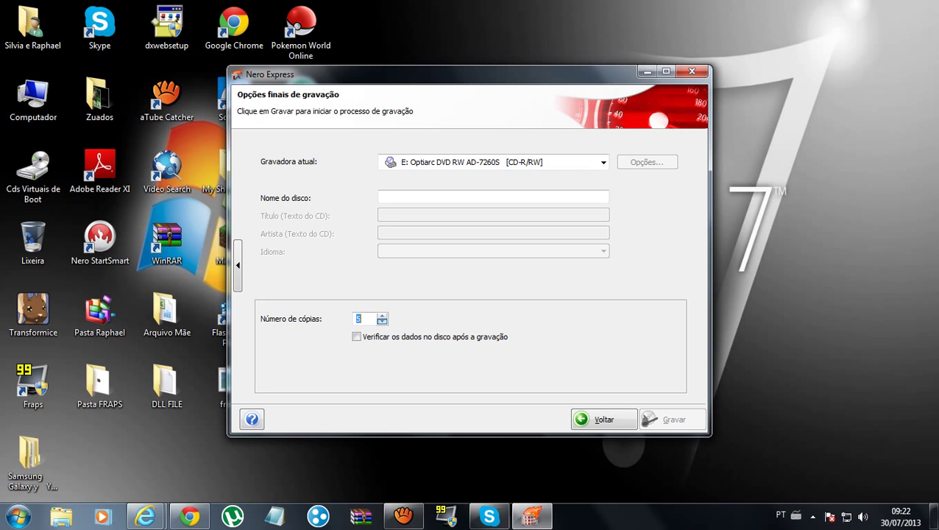
key("Down")
left_click(356, 336)
Step: Close Nero Express, look over the Dados options in Nero StartSmart, and minimise its window
left_click(691, 71)
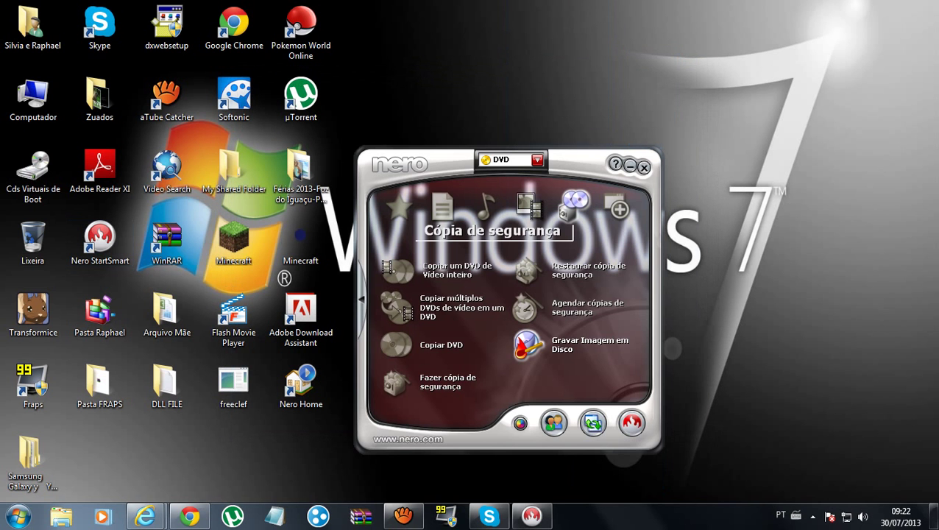
left_click(630, 168)
left_click_drag(595, 423, 483, 5)
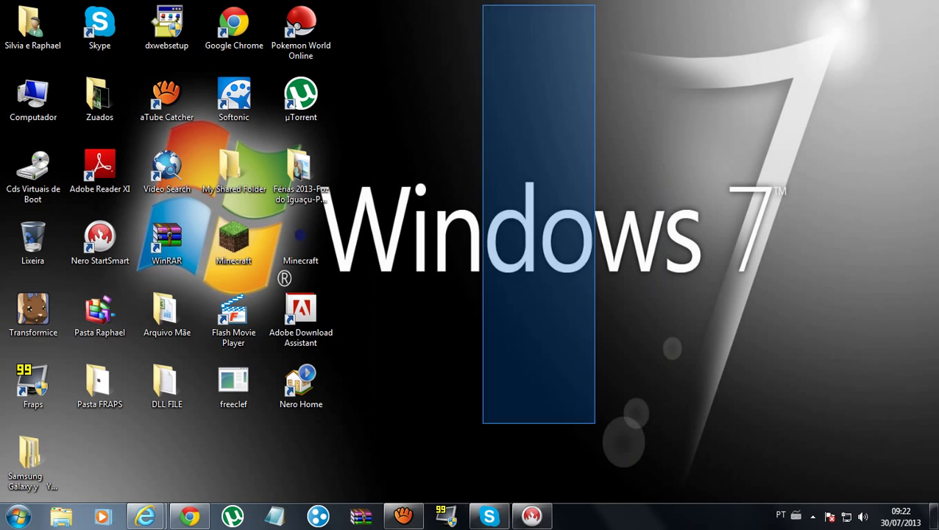
left_click(531, 515)
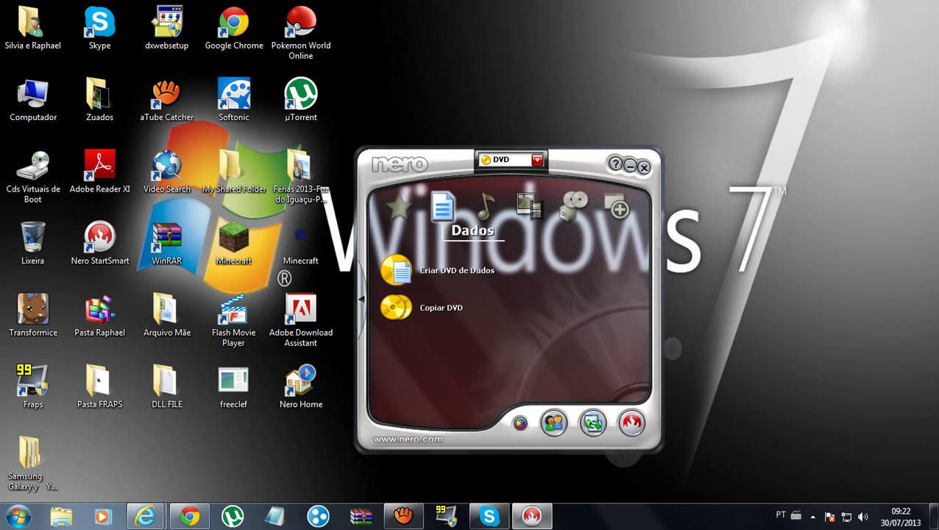
left_click(630, 167)
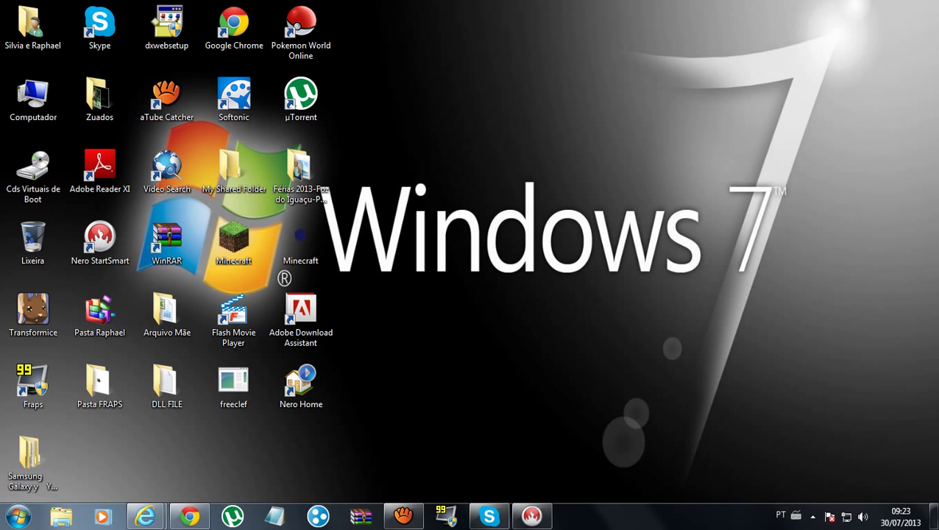
Step: Switch to aTube Catcher and minimise its launcher window to reach the screen recording controls
left_click(404, 515)
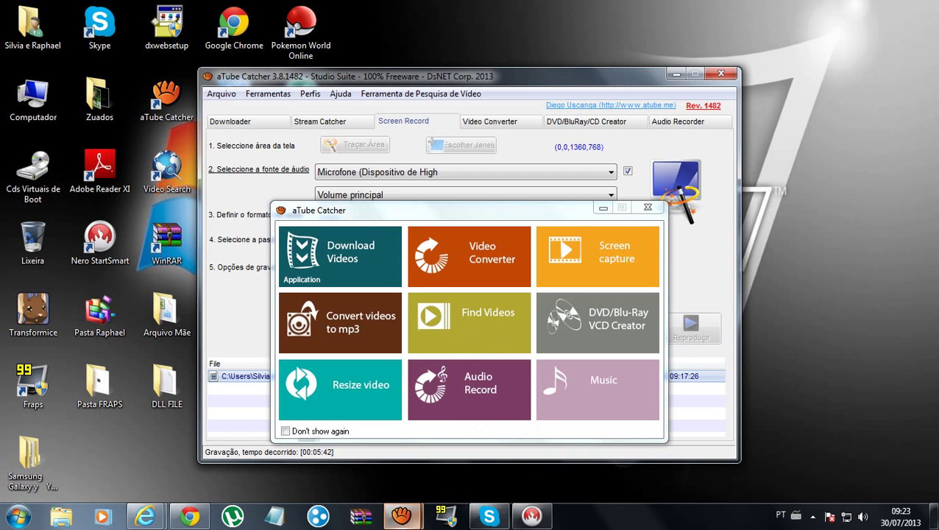
left_click(603, 208)
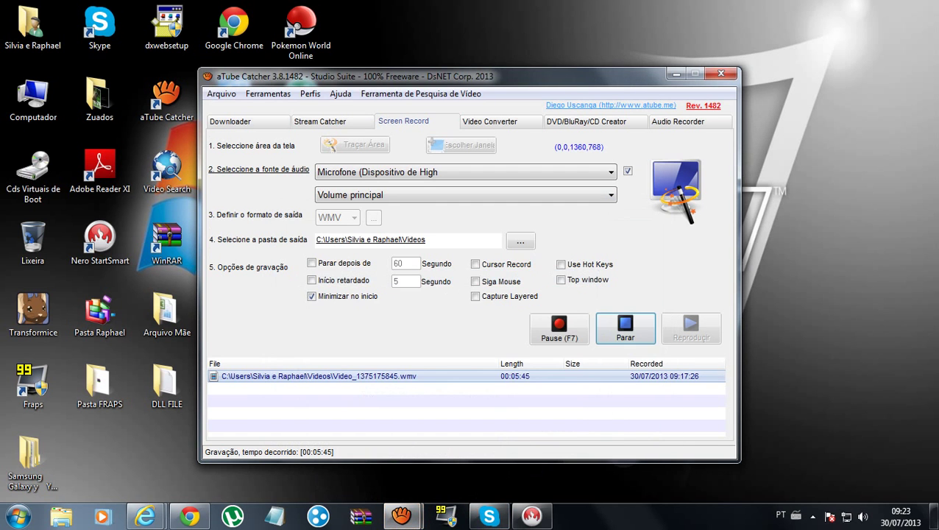